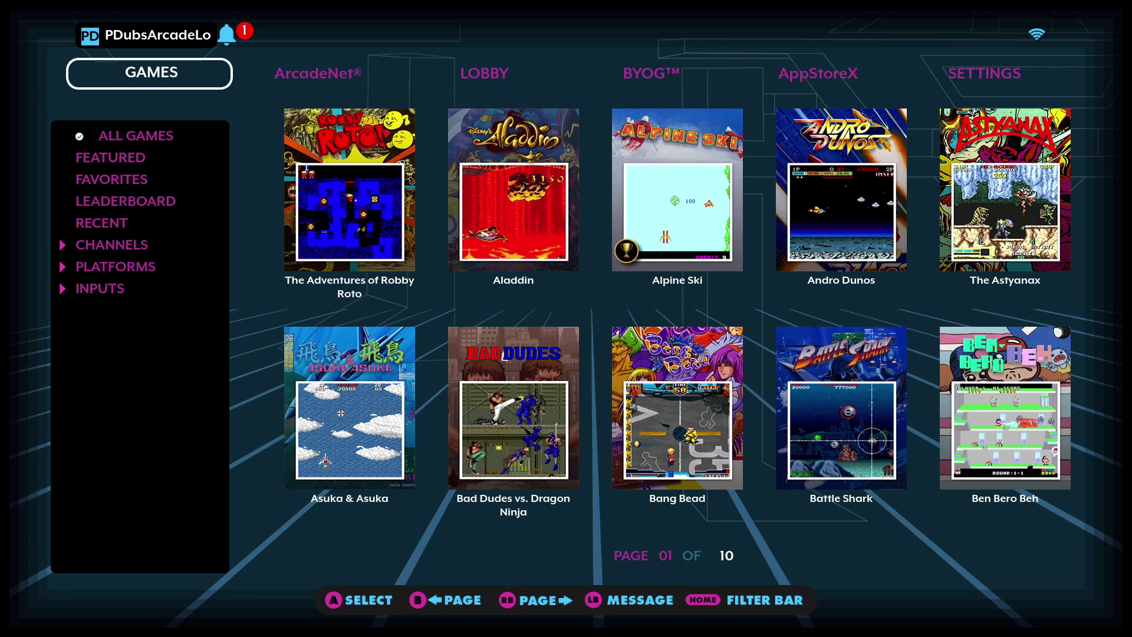
Step: Browse the games catalogue, then the Lobby, BYOG and AppStoreX sections
key(Right)
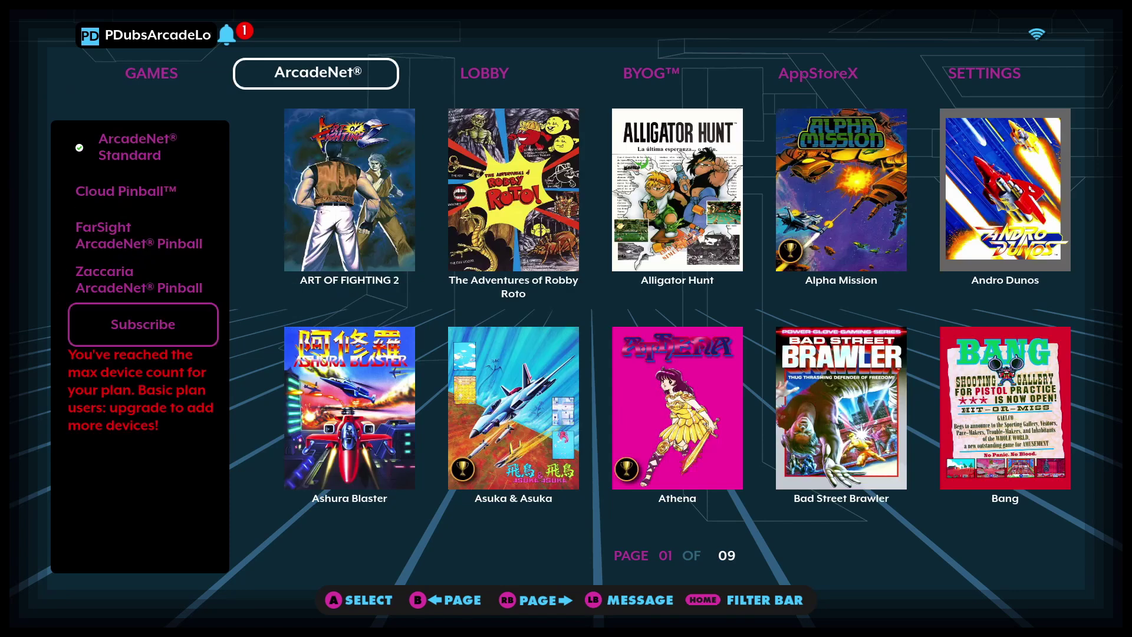
key(Left)
key(Down)
key(Left)
key(Left)
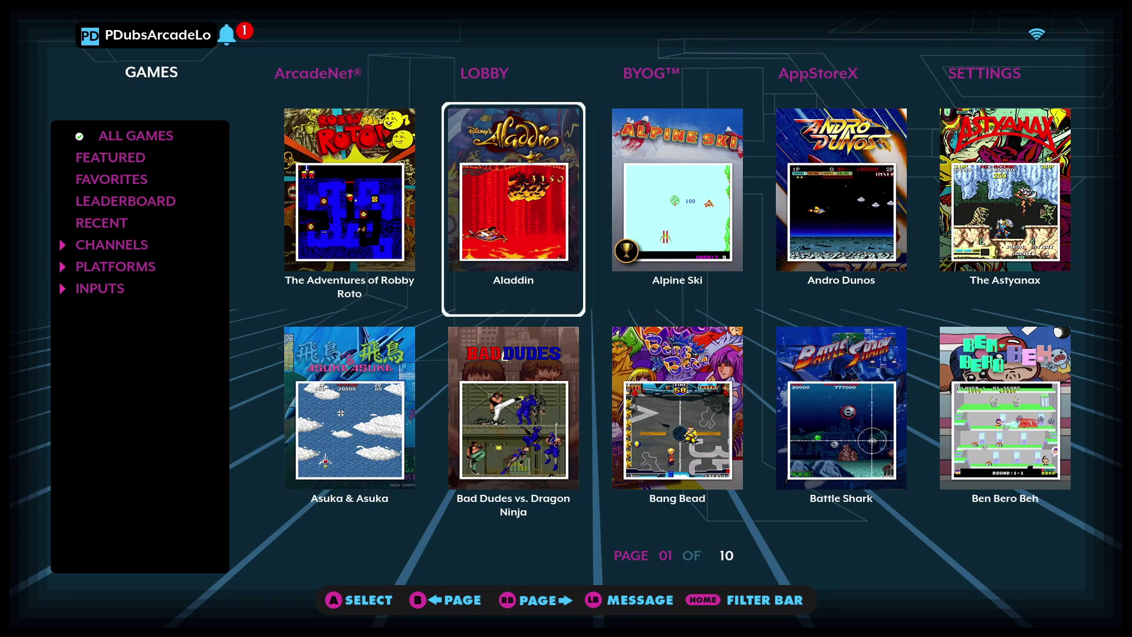
key(Left)
key(Right)
key(Right)
key(Right)
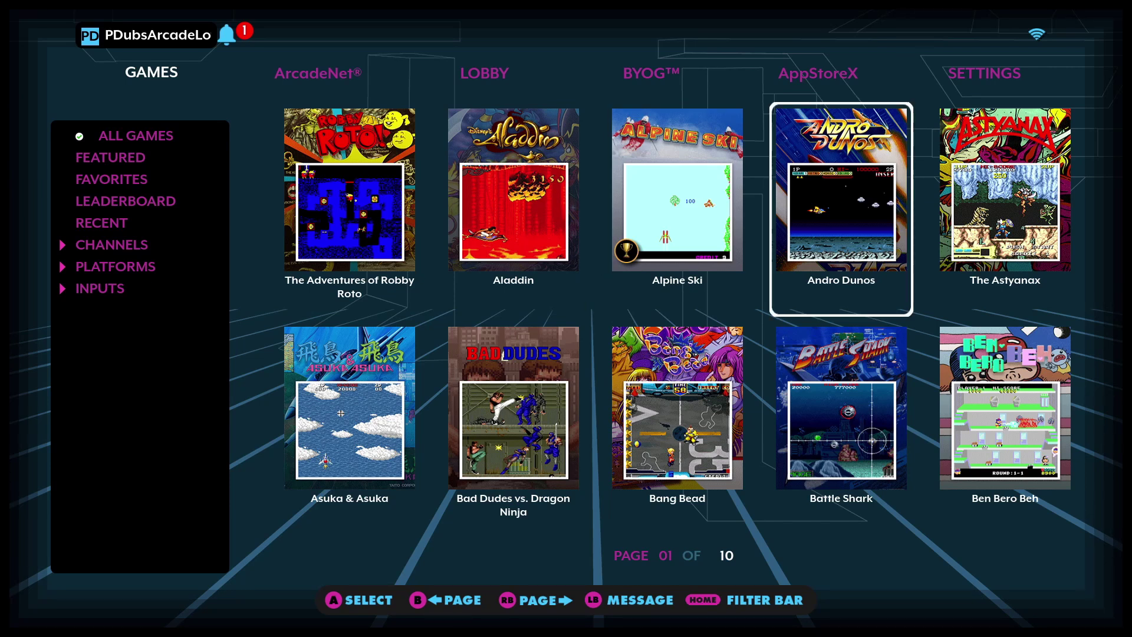
key(Left)
key(Left)
key(Left)
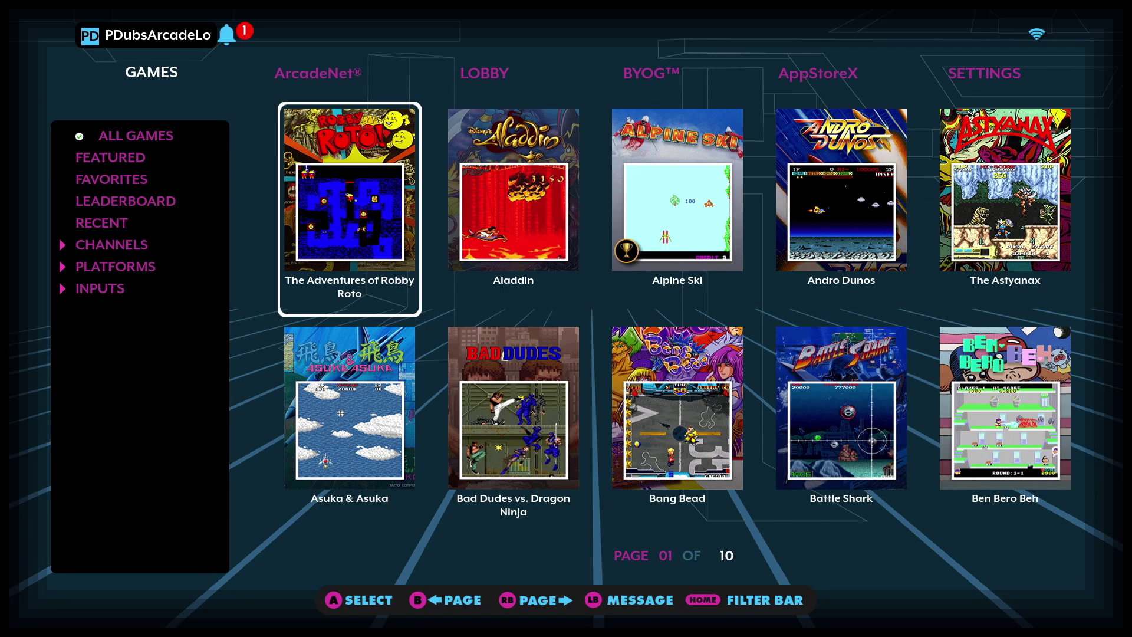
key(Right)
key(Up)
key(Right)
key(Right)
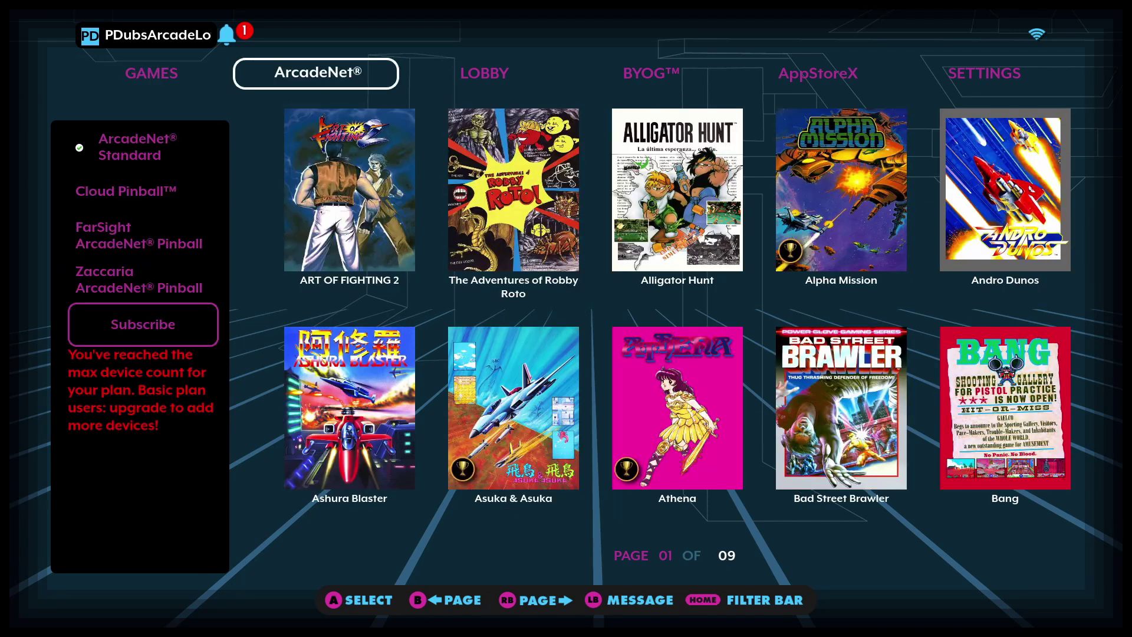
key(Right)
key(Right)
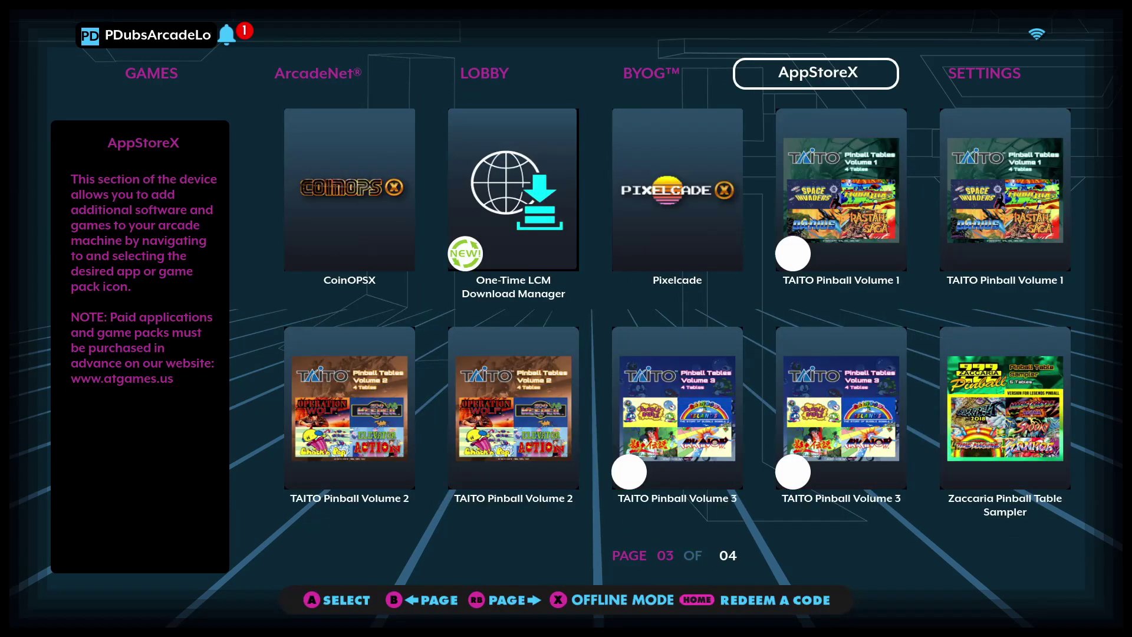
key(Right)
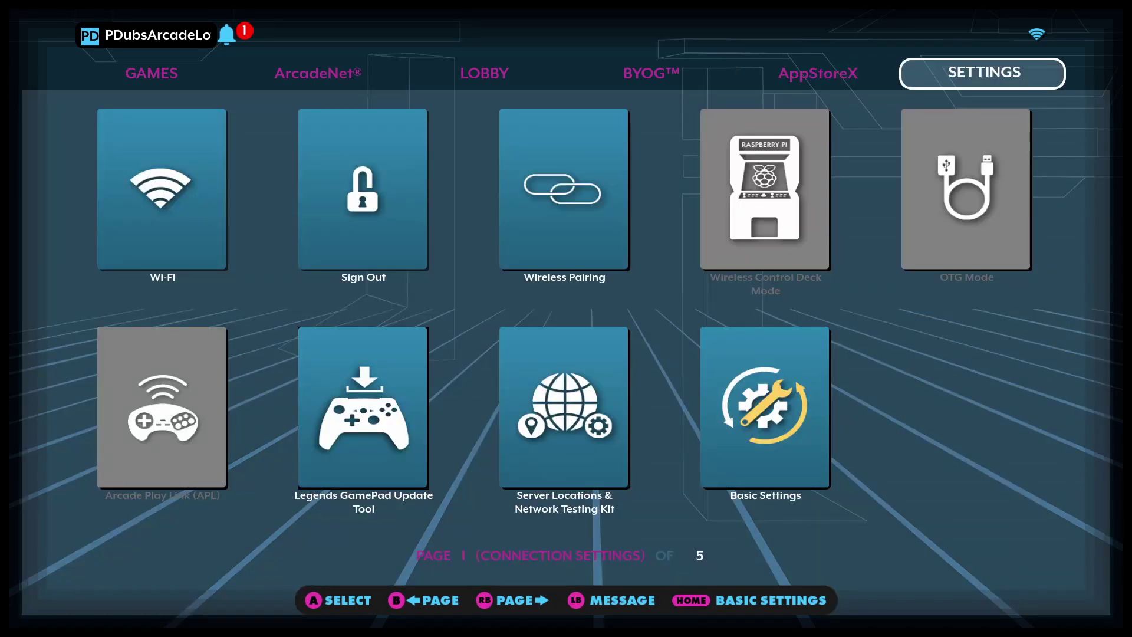
key(Left)
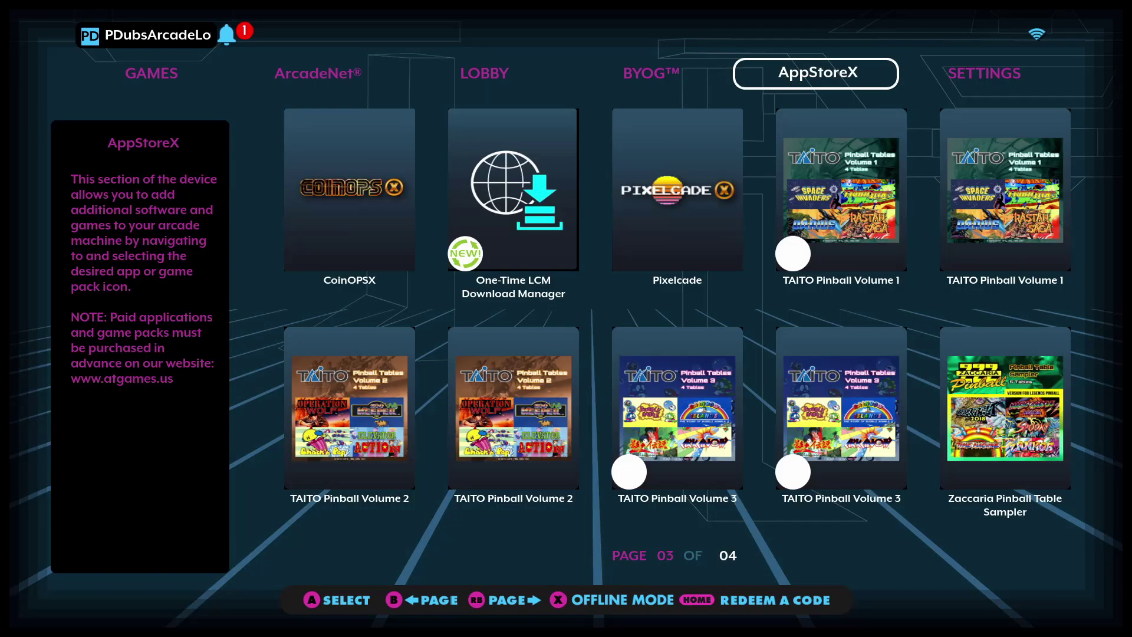
key(Left)
key(Left)
key(Left)
key(Left)
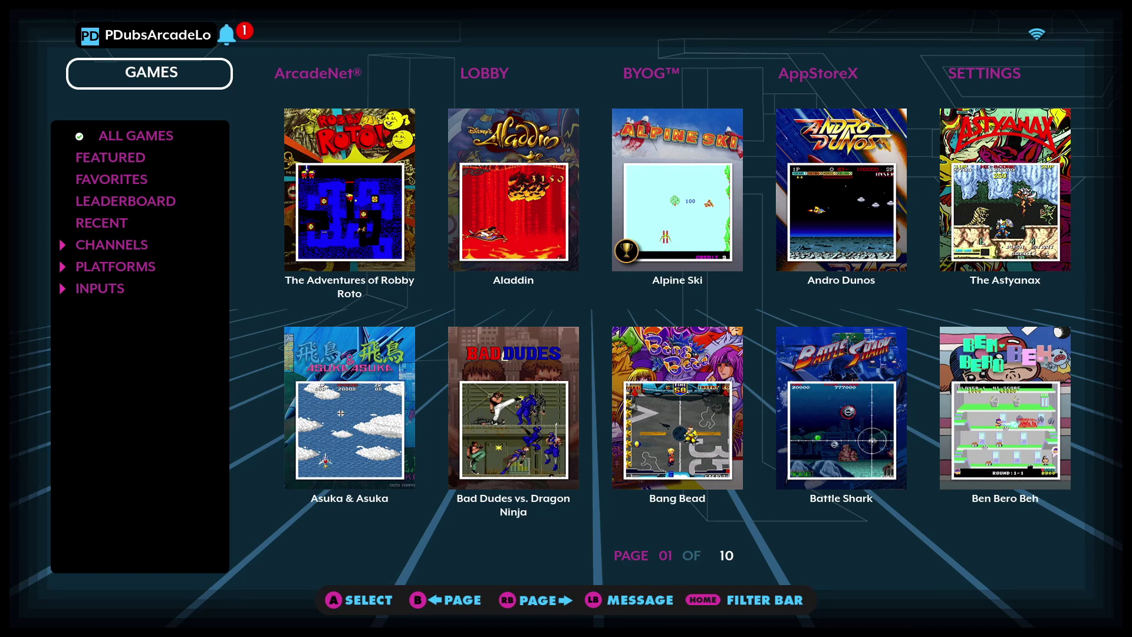
Step: View the One-Time LCM Download Manager details in AppStoreX
key(Right)
key(Right)
key(Right)
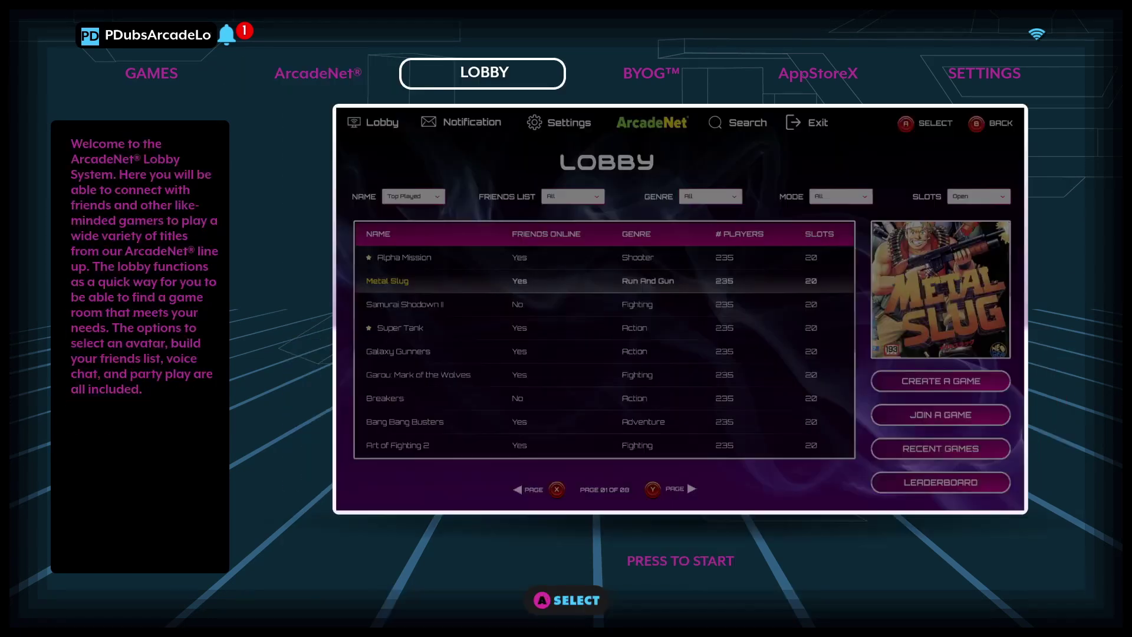
key(Right)
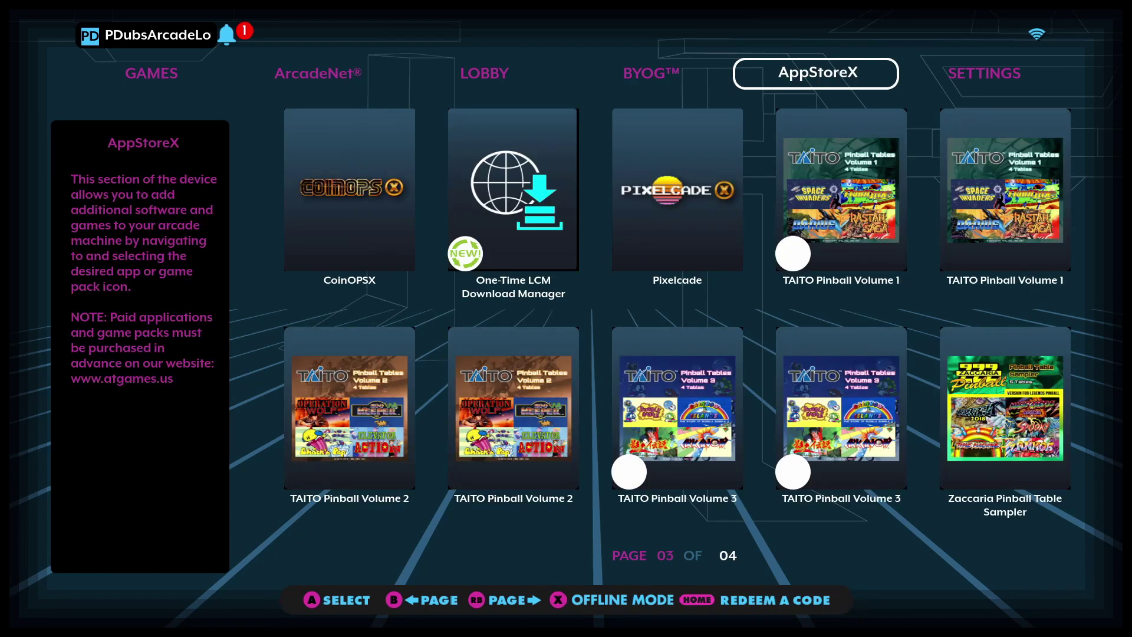
key(Down)
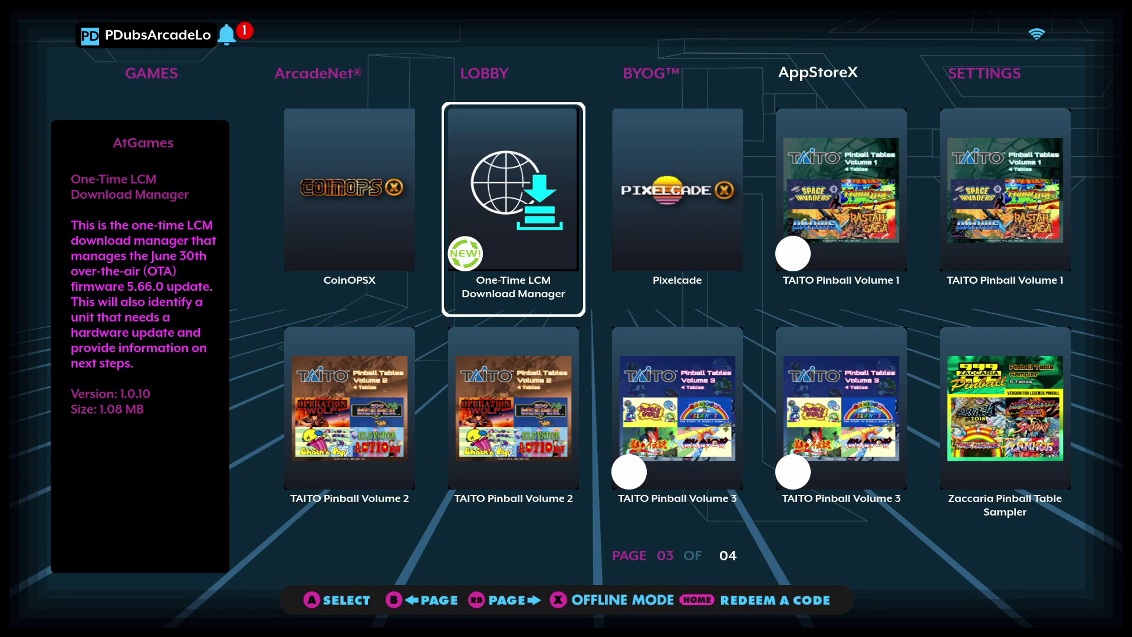
key(Up)
Step: Page through Settings to page 3 (Utilities) and highlight Flash Drive X
key(Right)
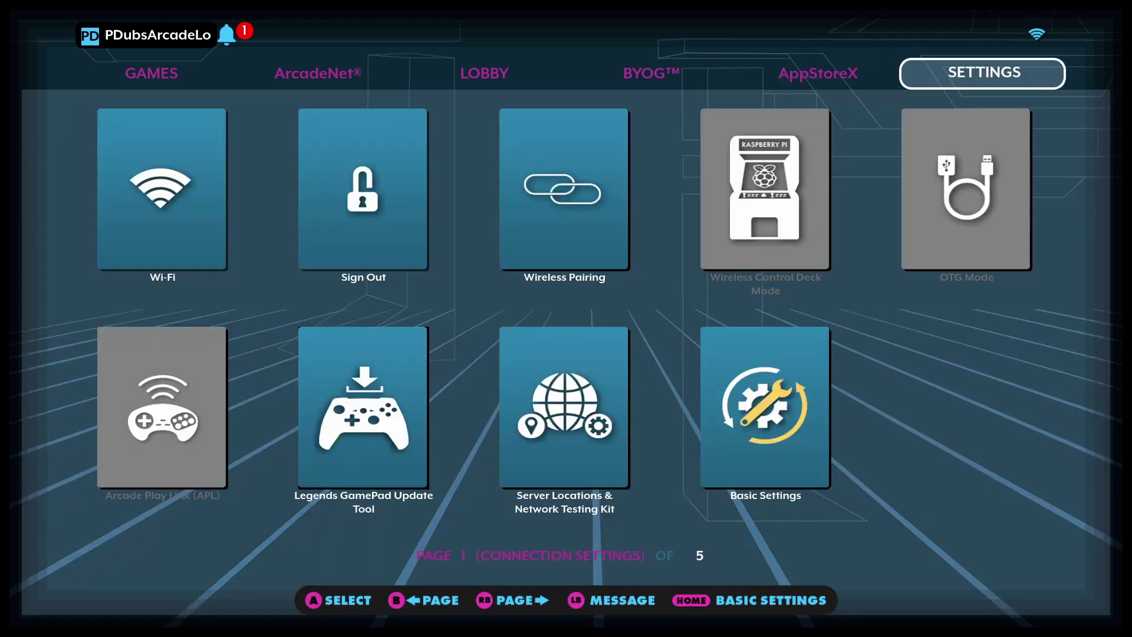
key(Down)
key(Right)
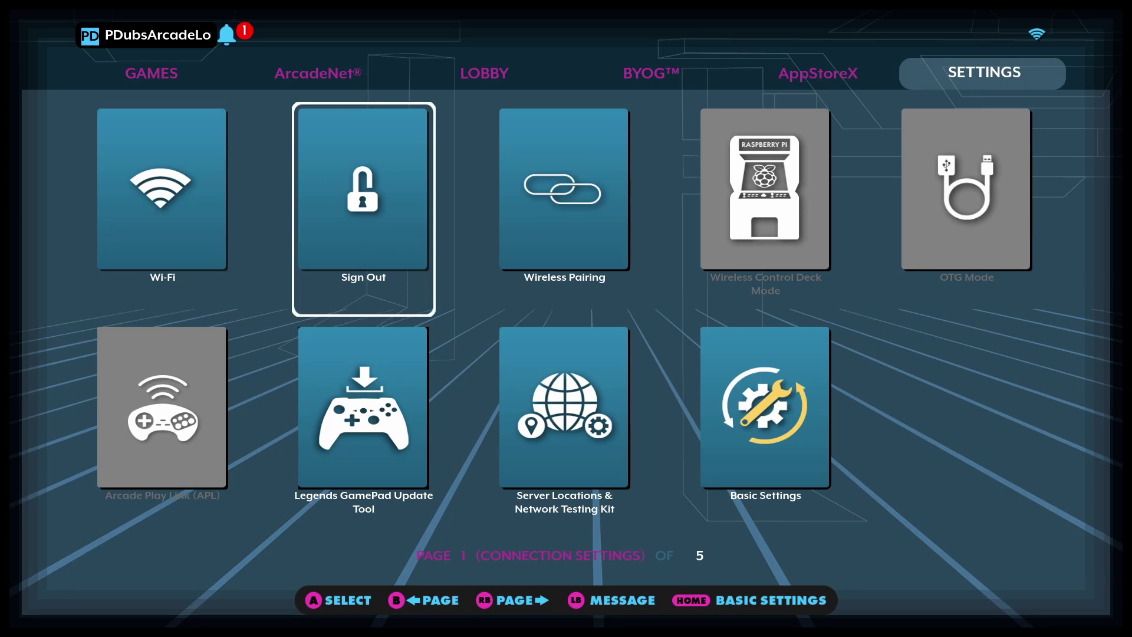
key(Right)
key(Right)
key(Right)
key(Right)
key(Right)
key(Right)
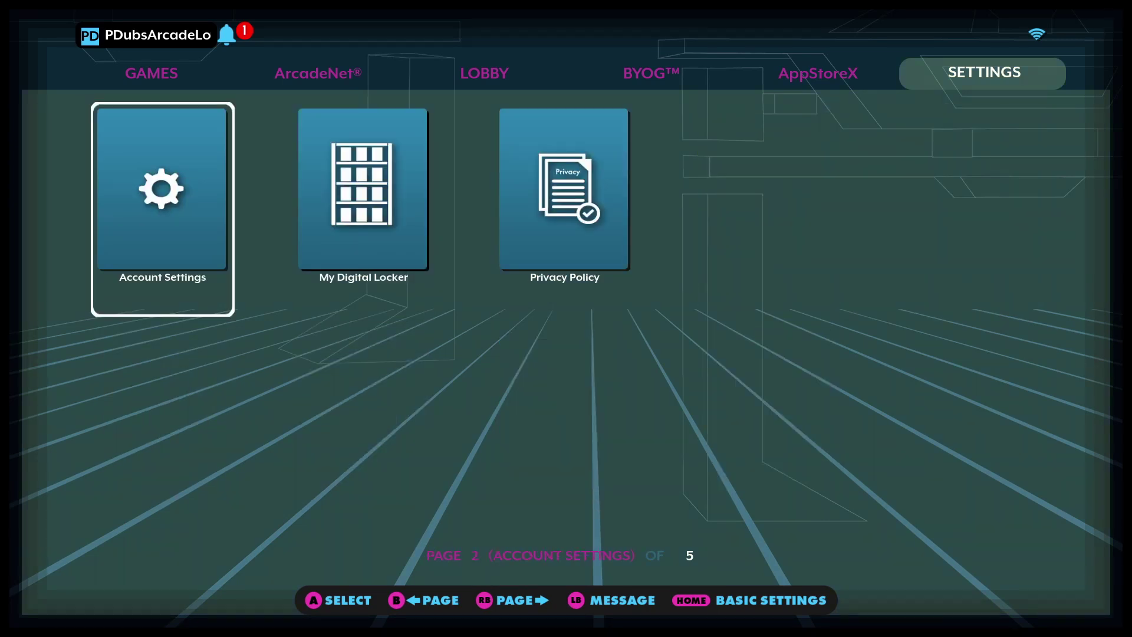
key(Right)
key(Right)
key(Right)
key(Right)
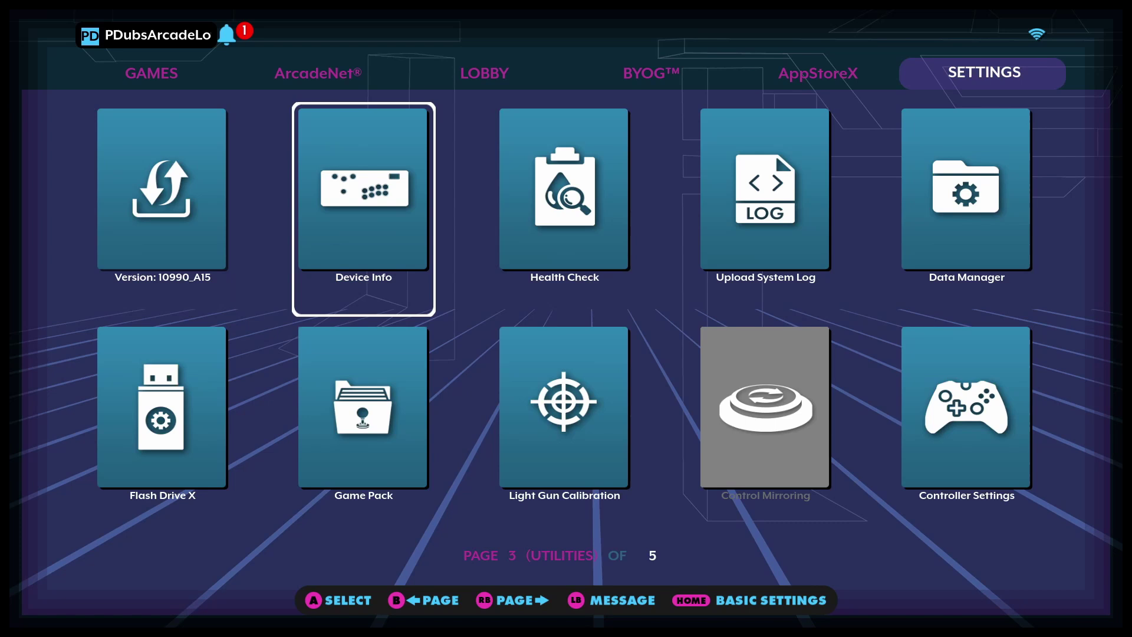
key(Down)
key(Left)
key(Left)
key(Left)
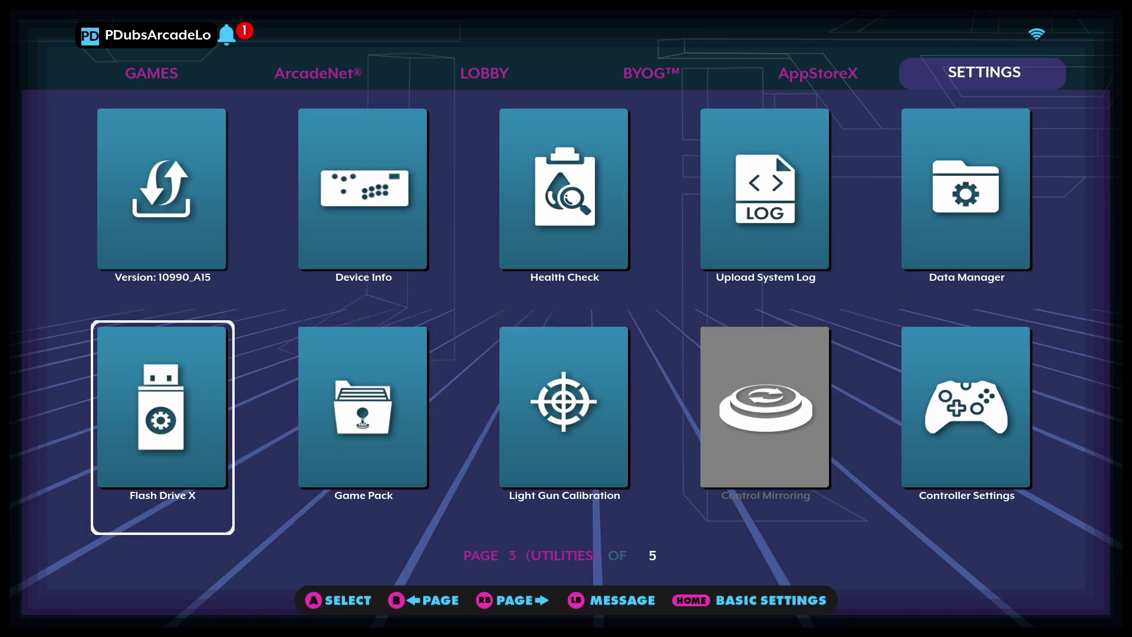
Step: In Flash Drive X, run and confirm Format on the USB drive, then dismiss the success dialog
key(Return)
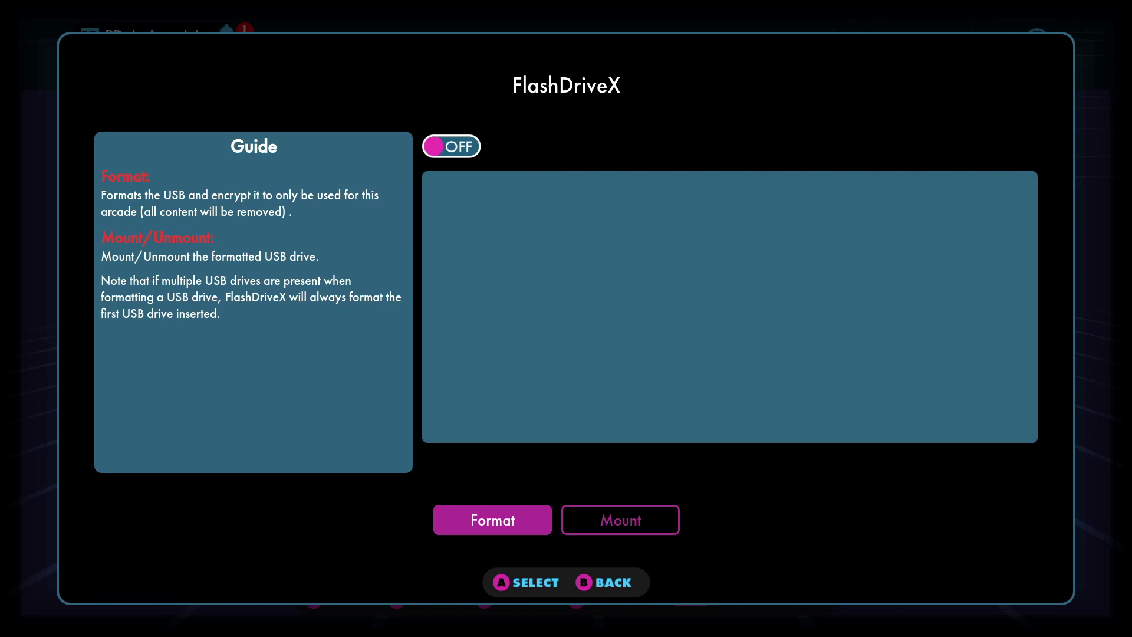
key(Return)
key(Left)
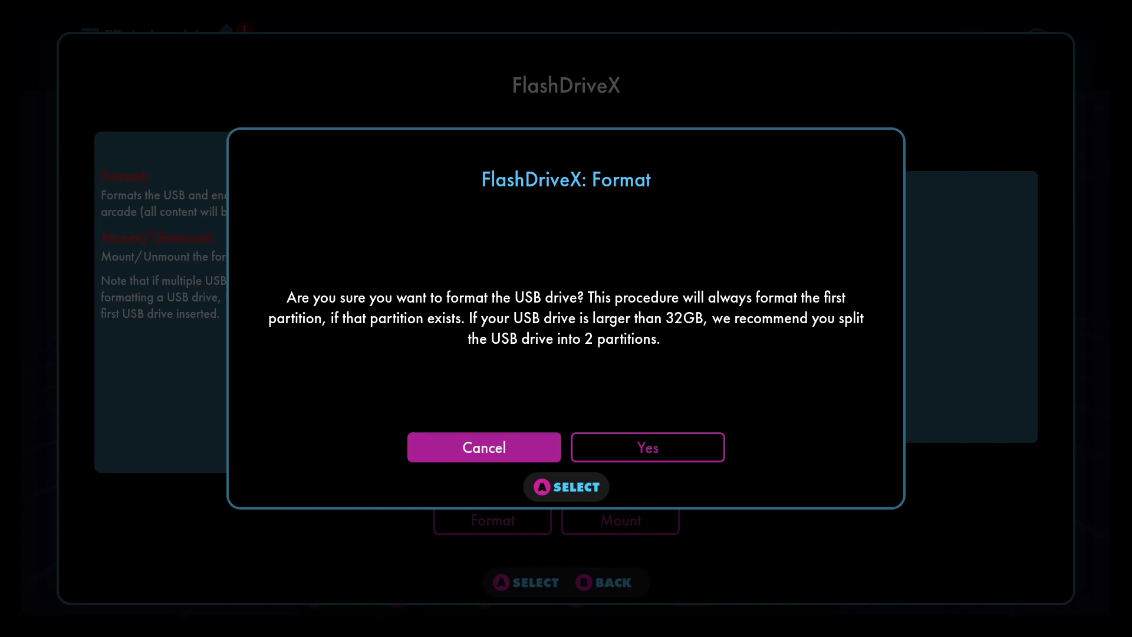
key(Right)
key(Left)
key(Right)
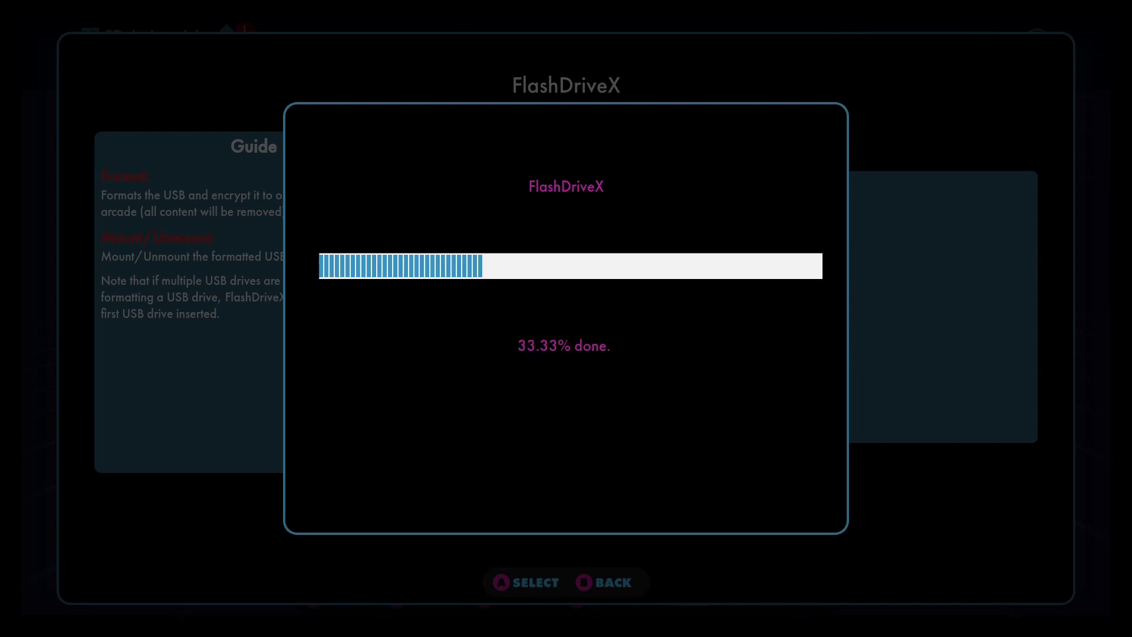
key(Return)
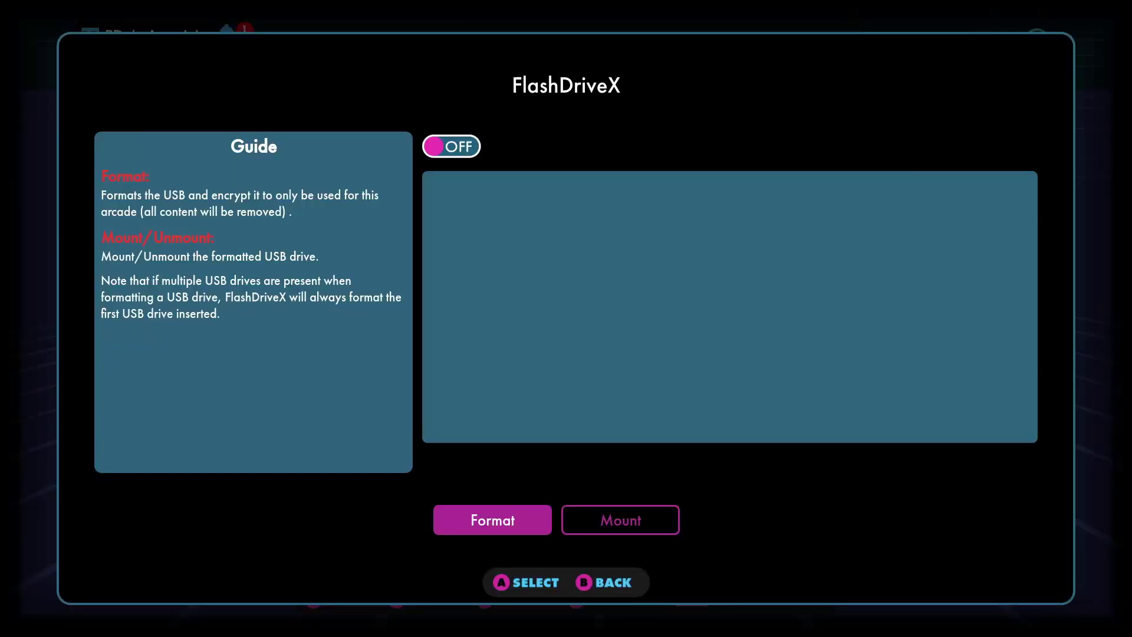
Step: Mount FlashDriveX (28737 MB total), dismiss the notice, and return to AppStoreX page 02
key(Right)
key(Return)
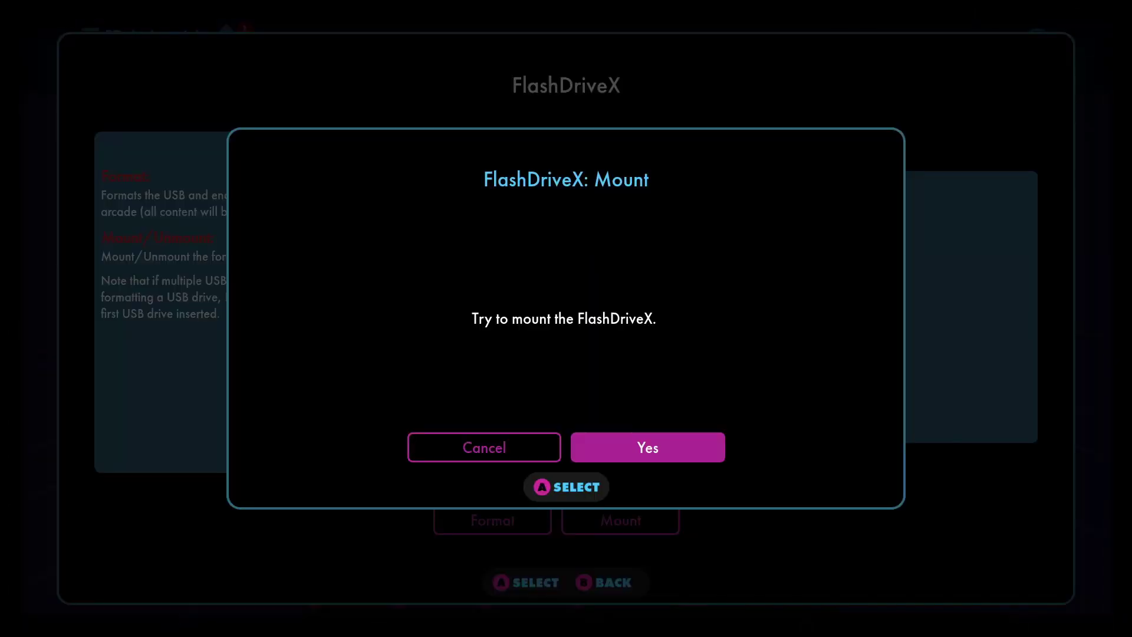
key(Return)
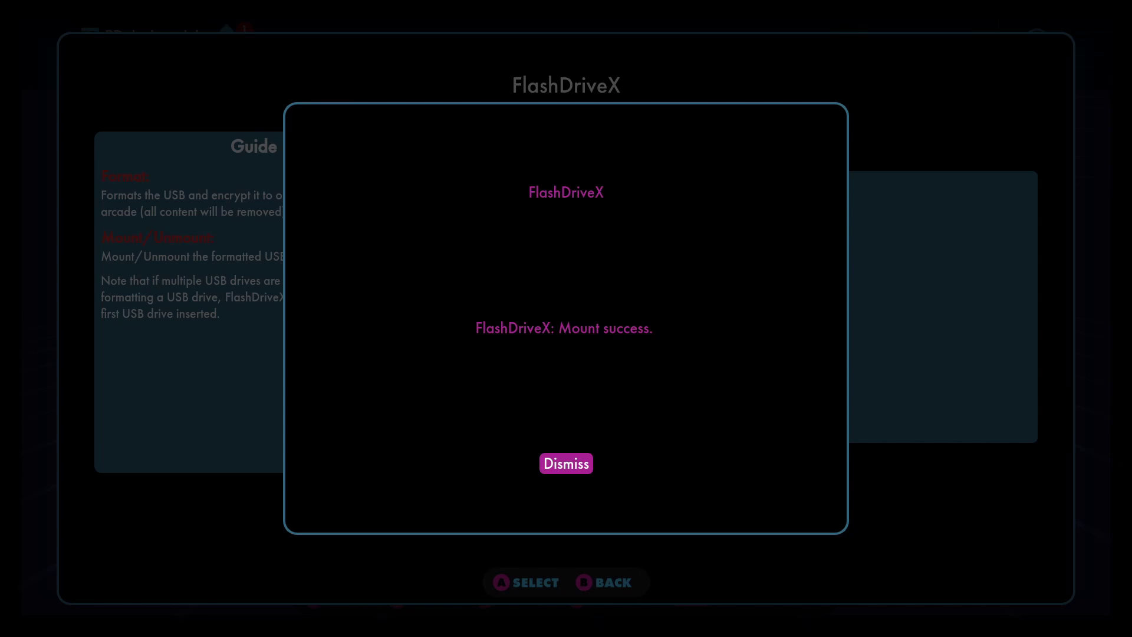
key(Return)
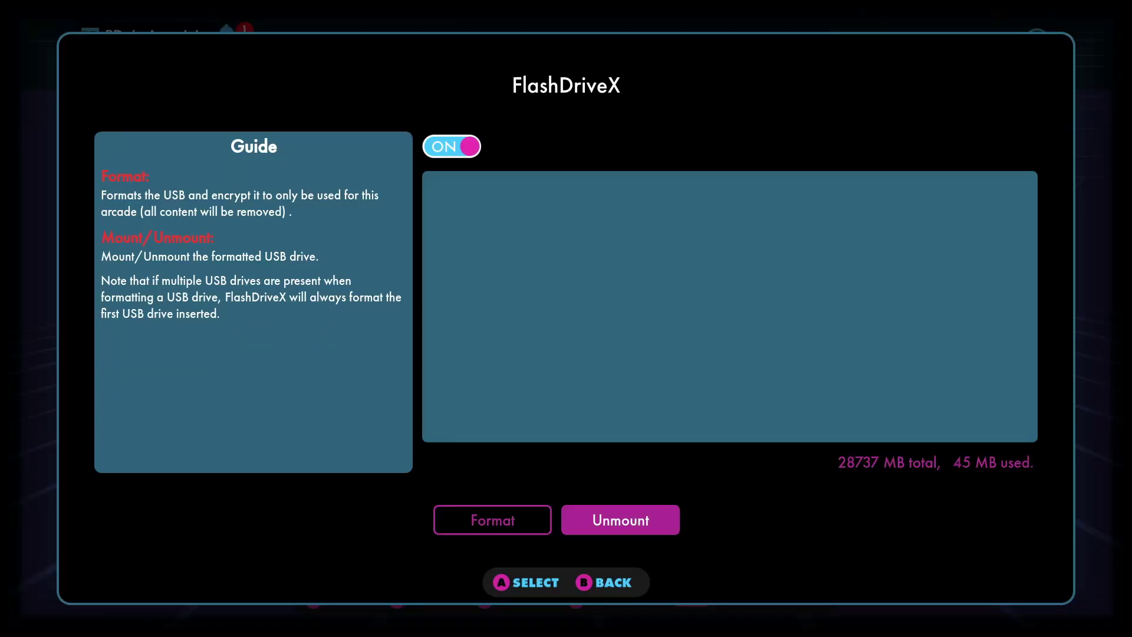
key(Left)
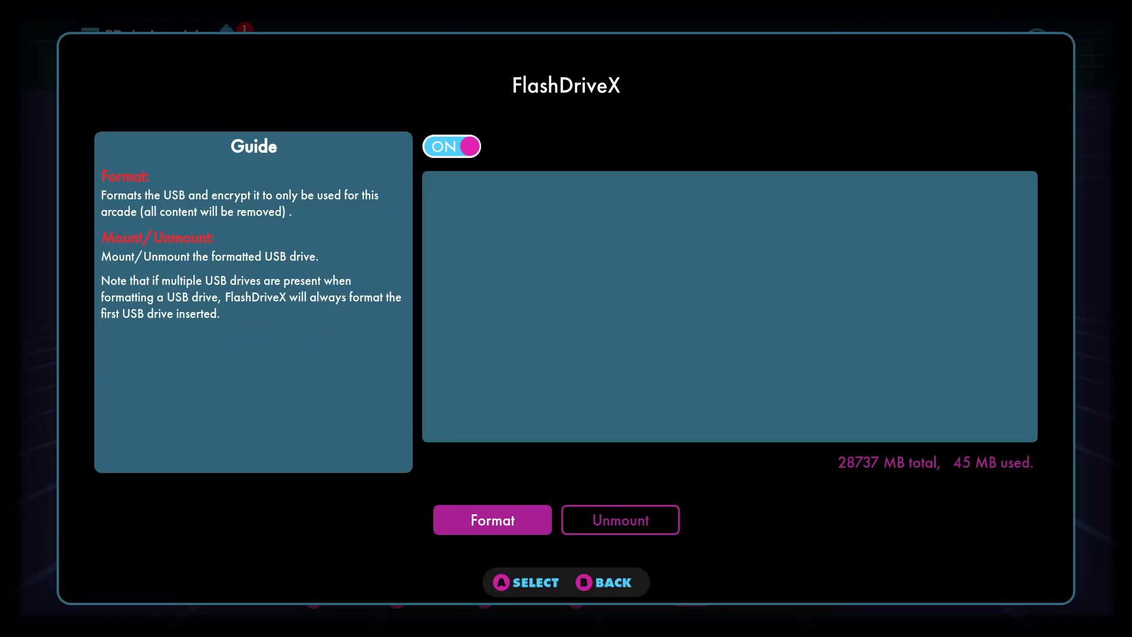
key(Escape)
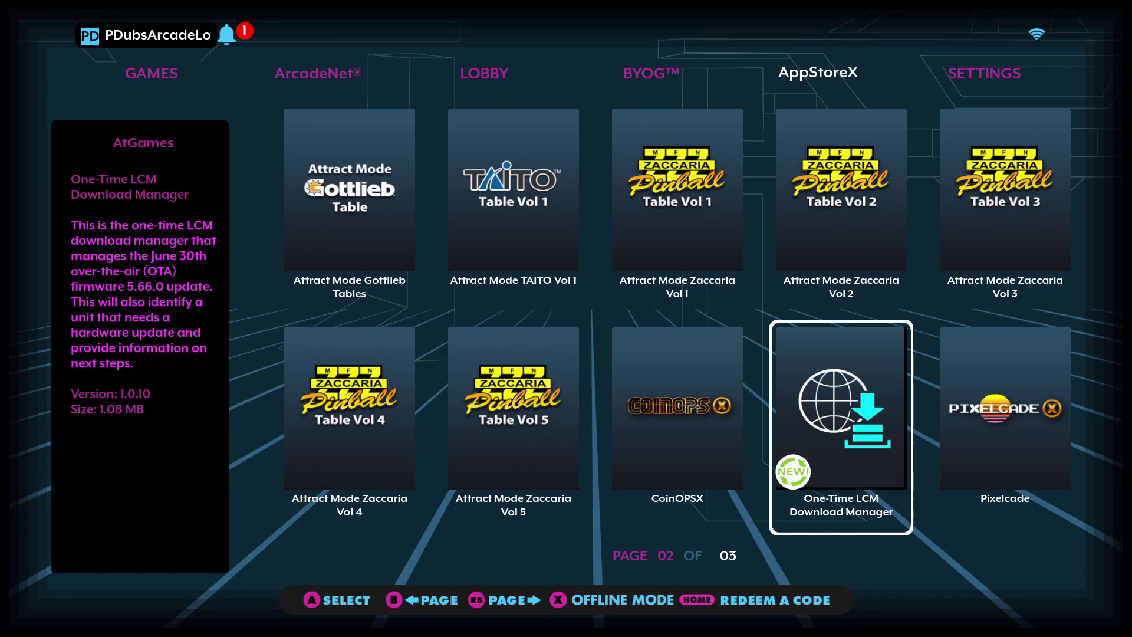
Step: Open the One-Time LCM Download Manager page describing the firmware 5.66.0 OTA update
key(Left)
key(Right)
key(Return)
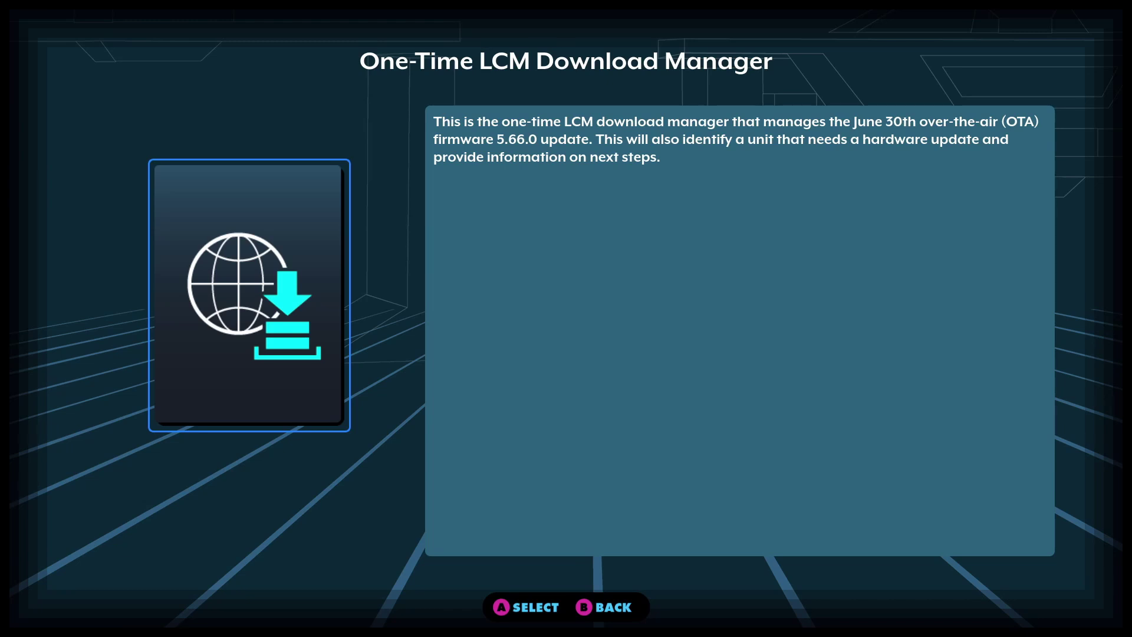
Step: Confirm Install for the One-Time LCM Download Manager and wait for 'Application Installed!'
key(Return)
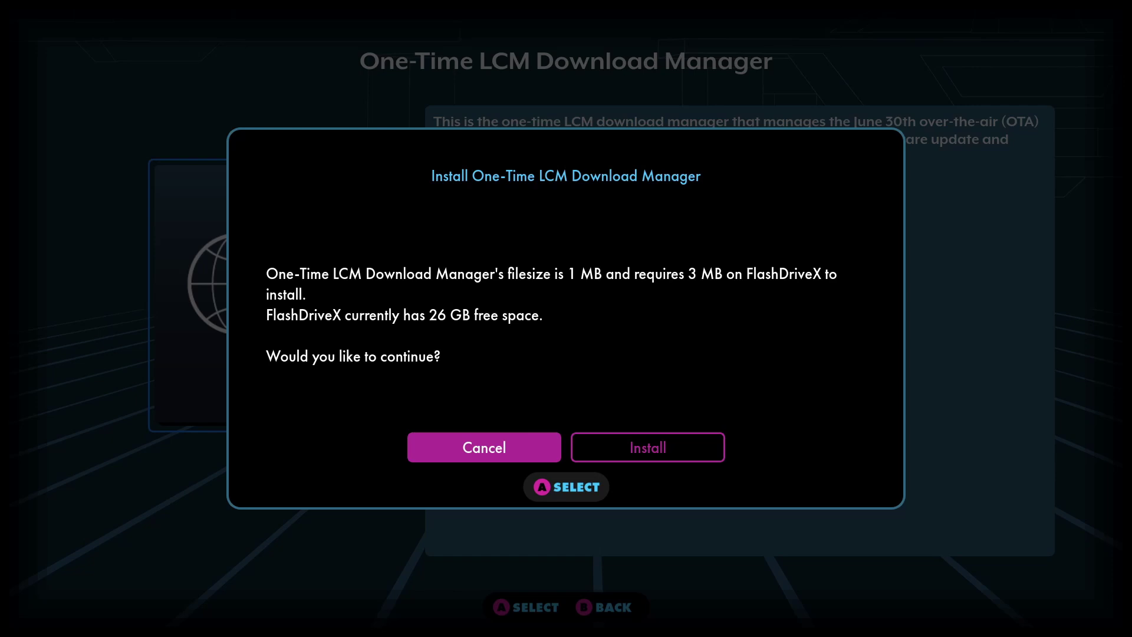
key(Right)
key(Left)
key(Right)
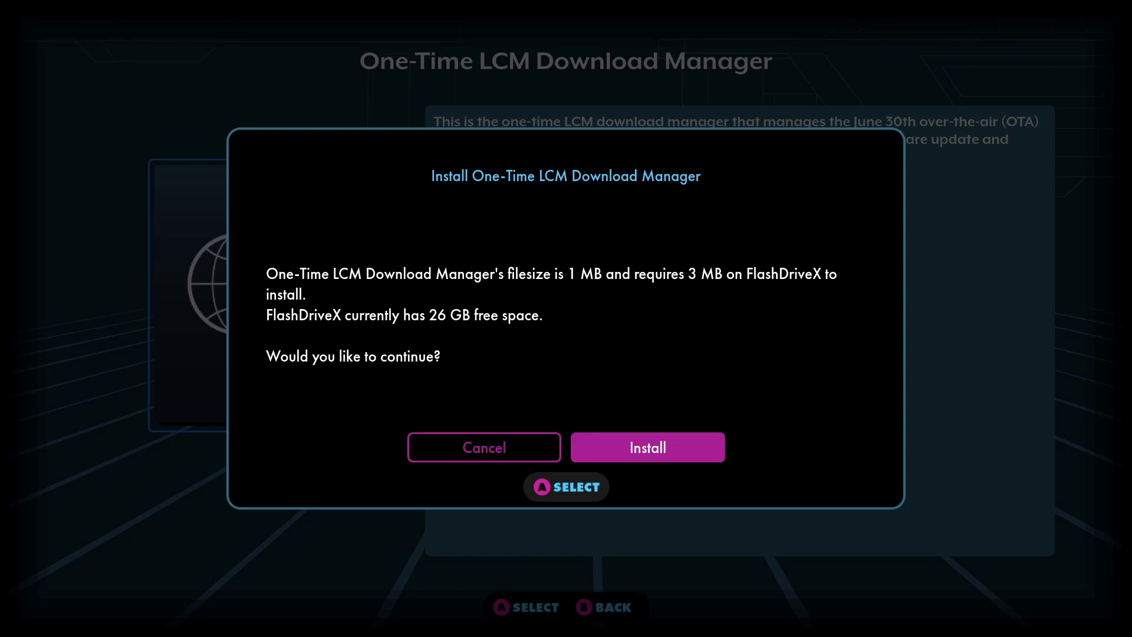
key(Return)
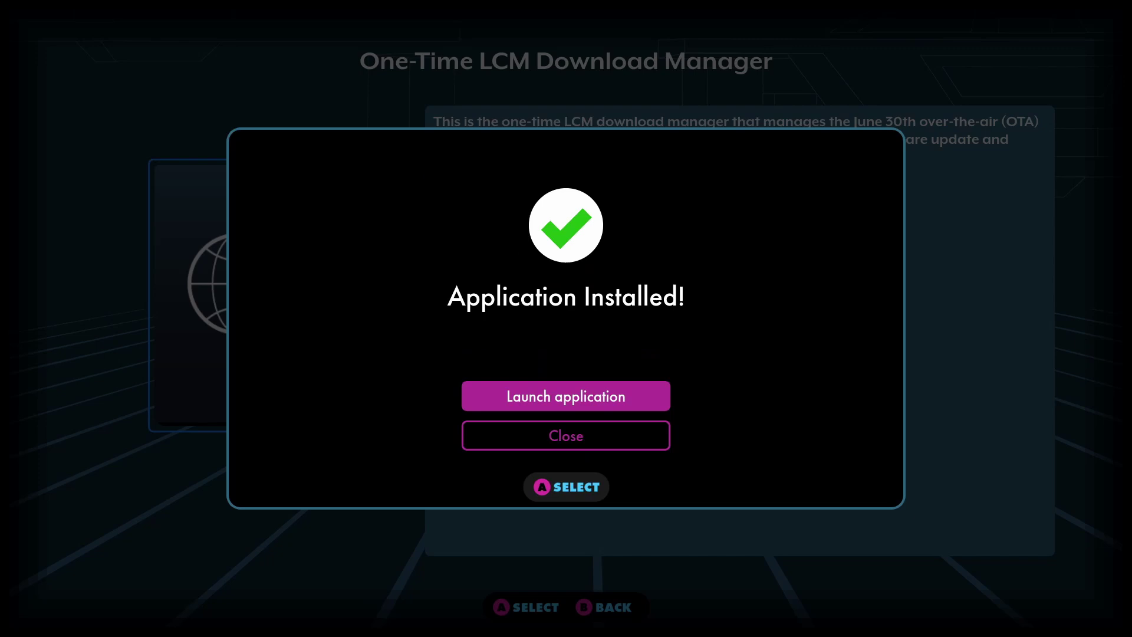
key(Down)
key(Up)
Step: Close the 'Application Installed!' dialog
key(Return)
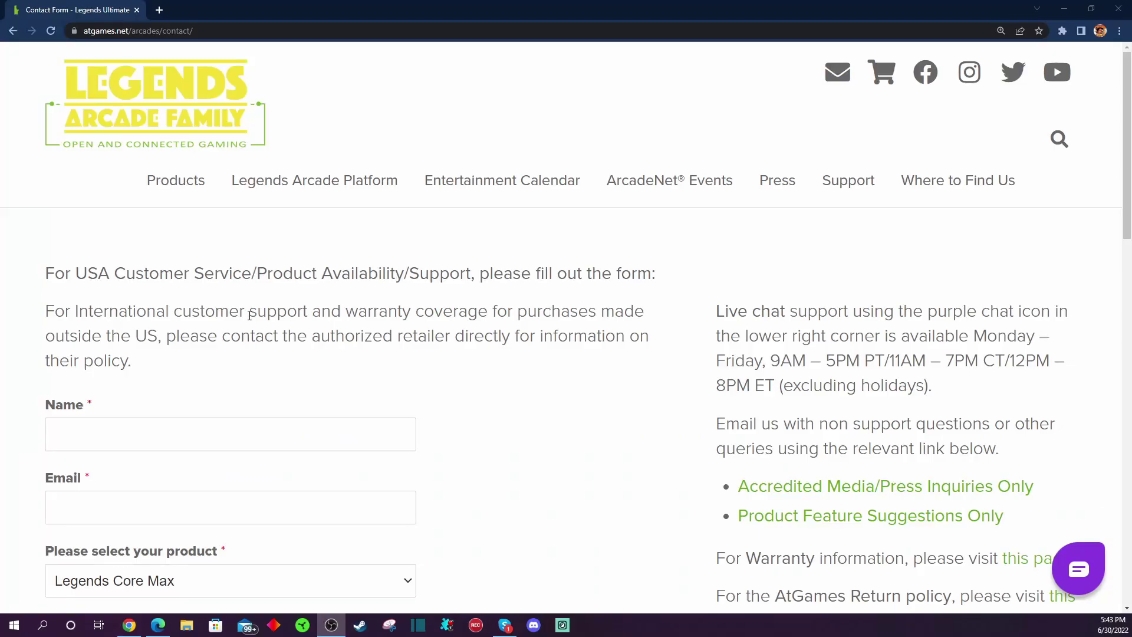
scroll(250, 315, down, 1)
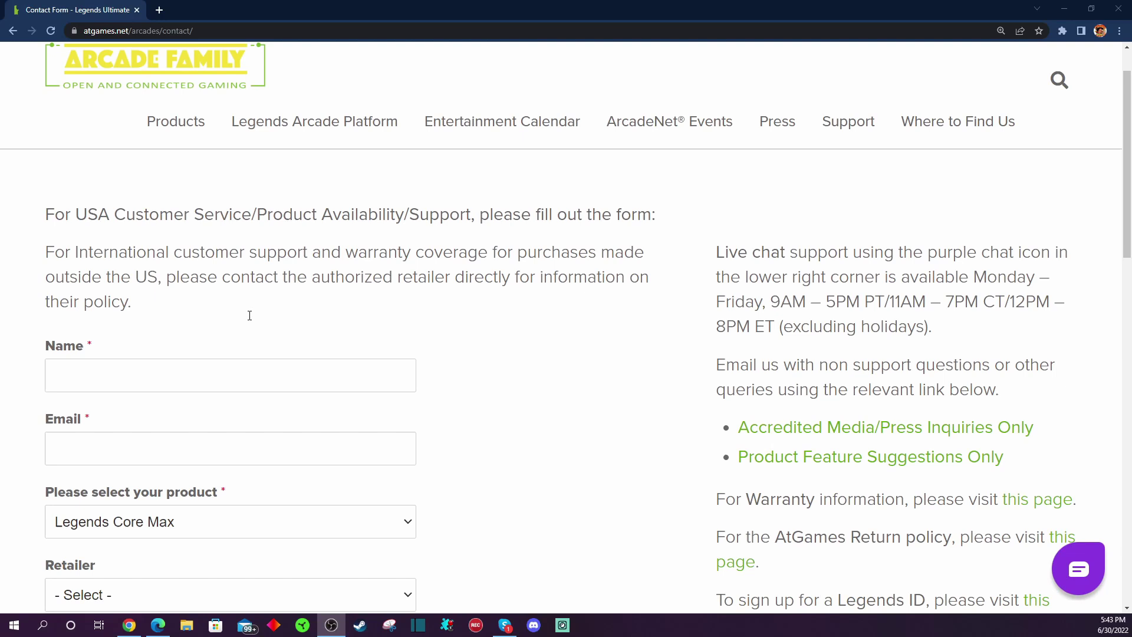
scroll(248, 313, up, 1)
scroll(164, 356, down, 3)
scroll(163, 332, up, 3)
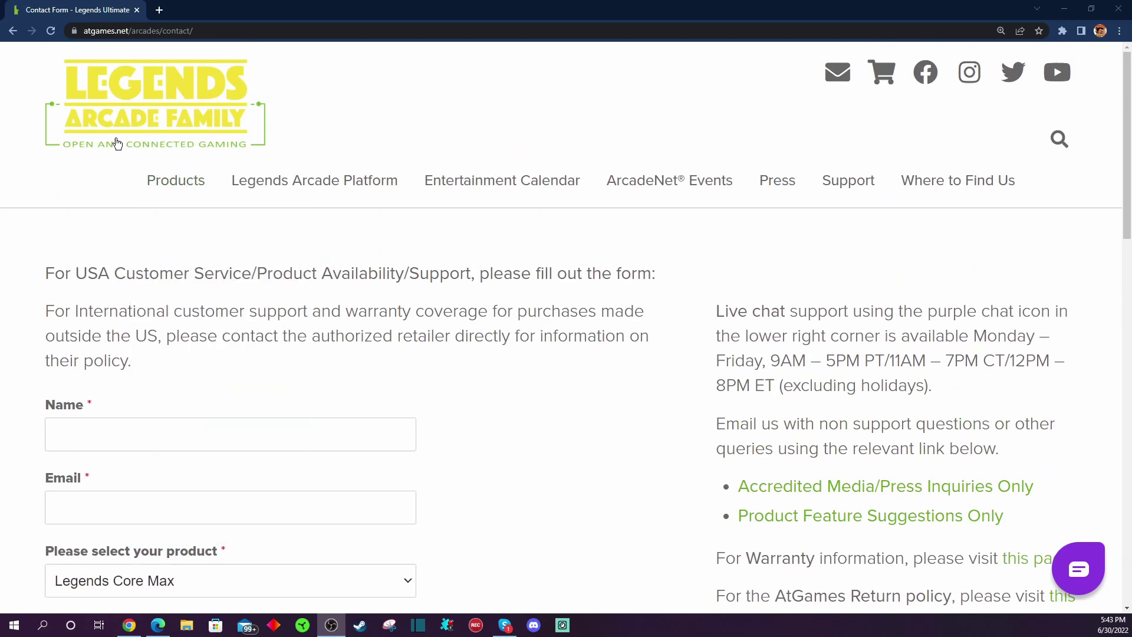
scroll(128, 302, down, 5)
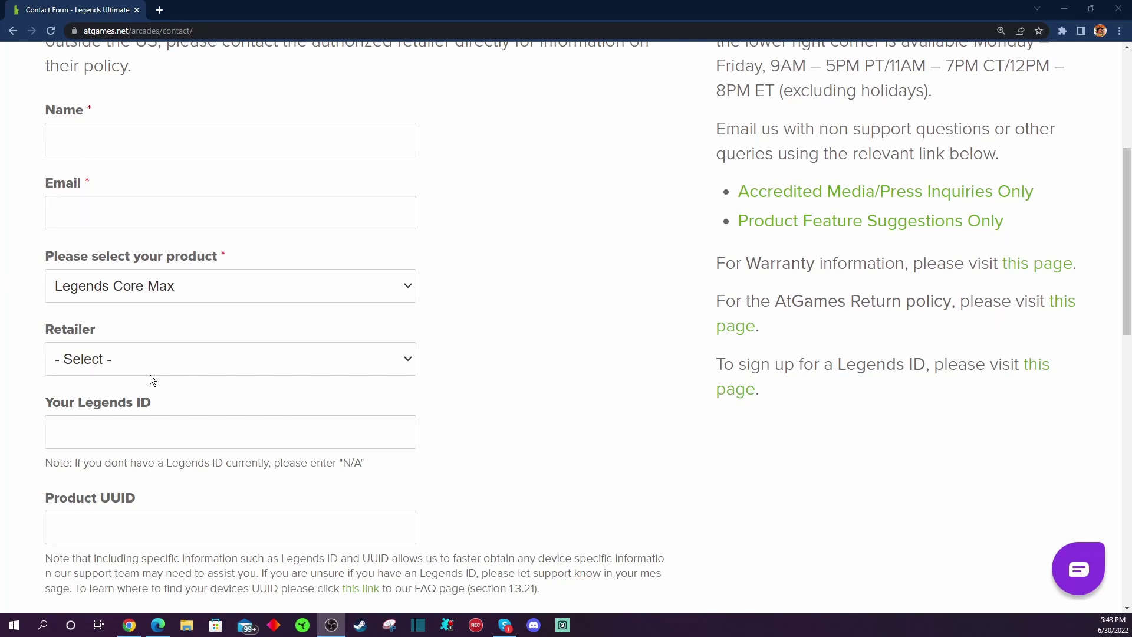
scroll(115, 420, down, 2)
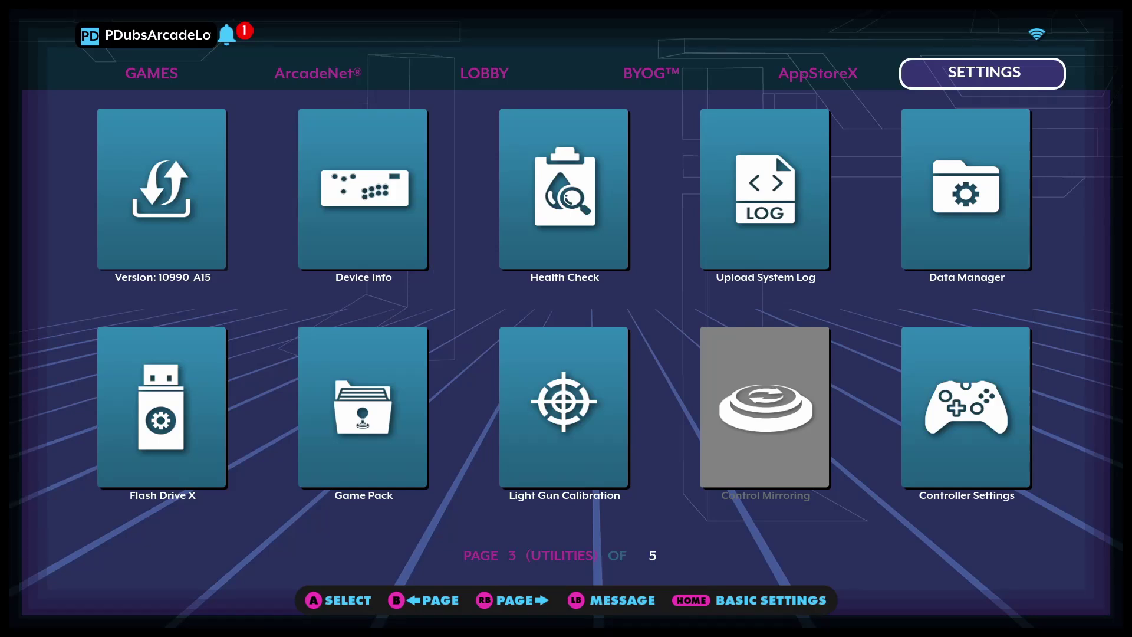
key(Down)
key(Right)
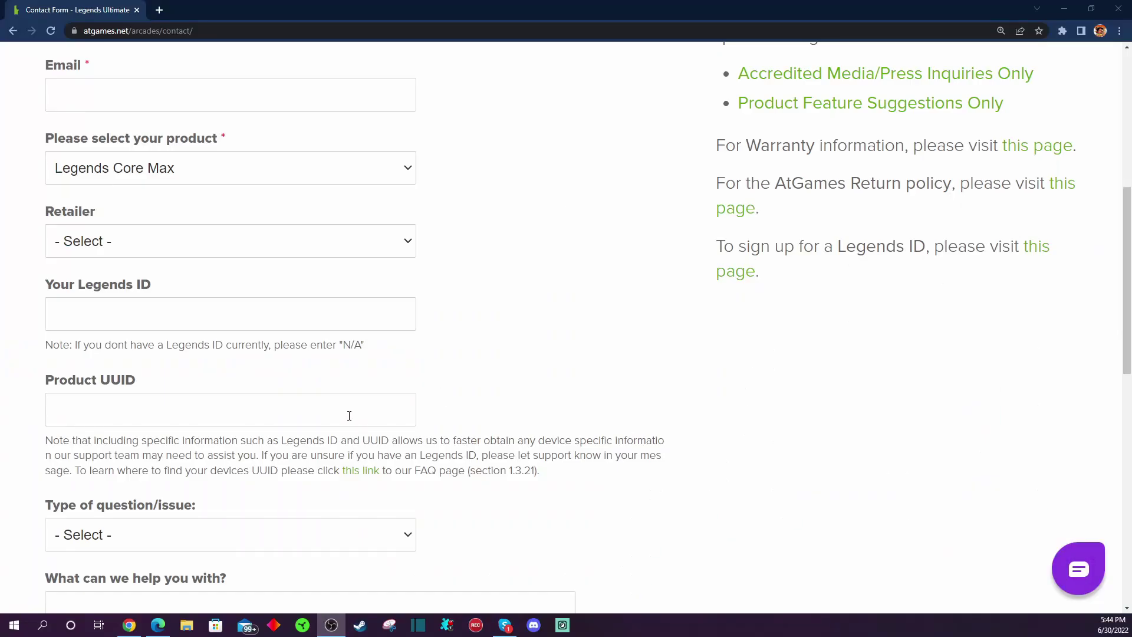
Step: Choose Firmware Update as the contact form's question type and place the cursor in the message box
click(350, 413)
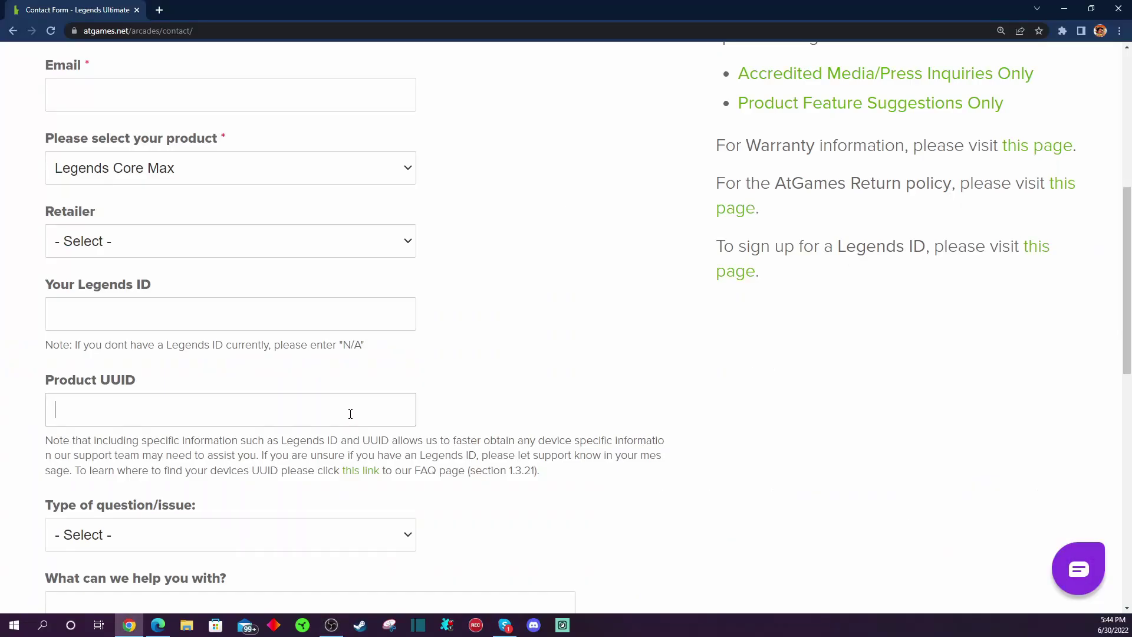
click(319, 546)
scroll(624, 401, down, 5)
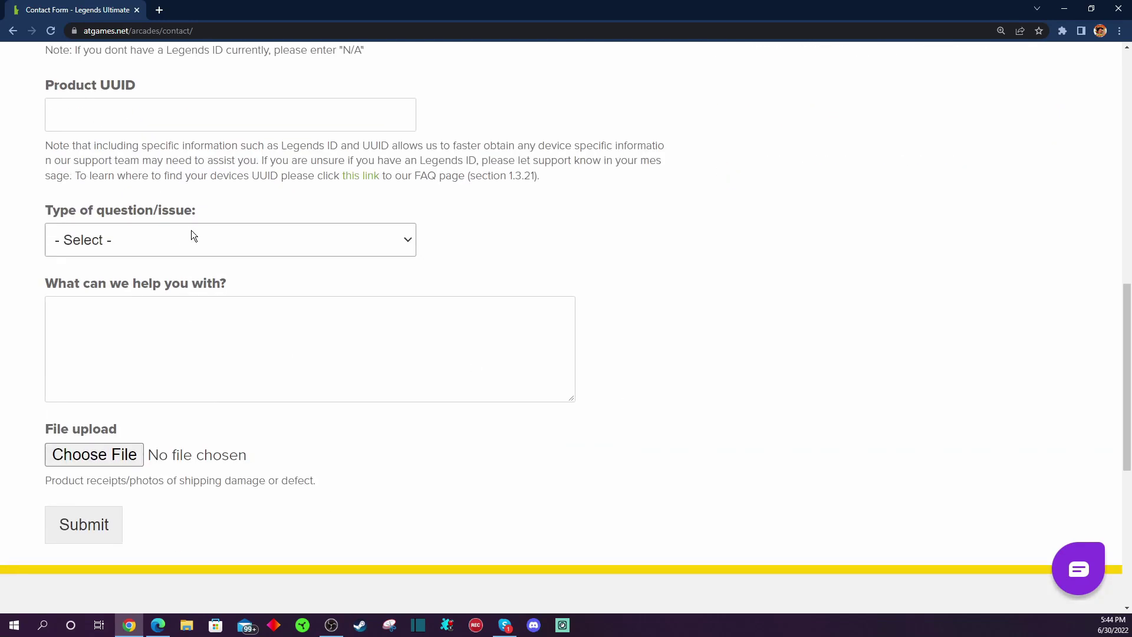
click(191, 230)
click(243, 447)
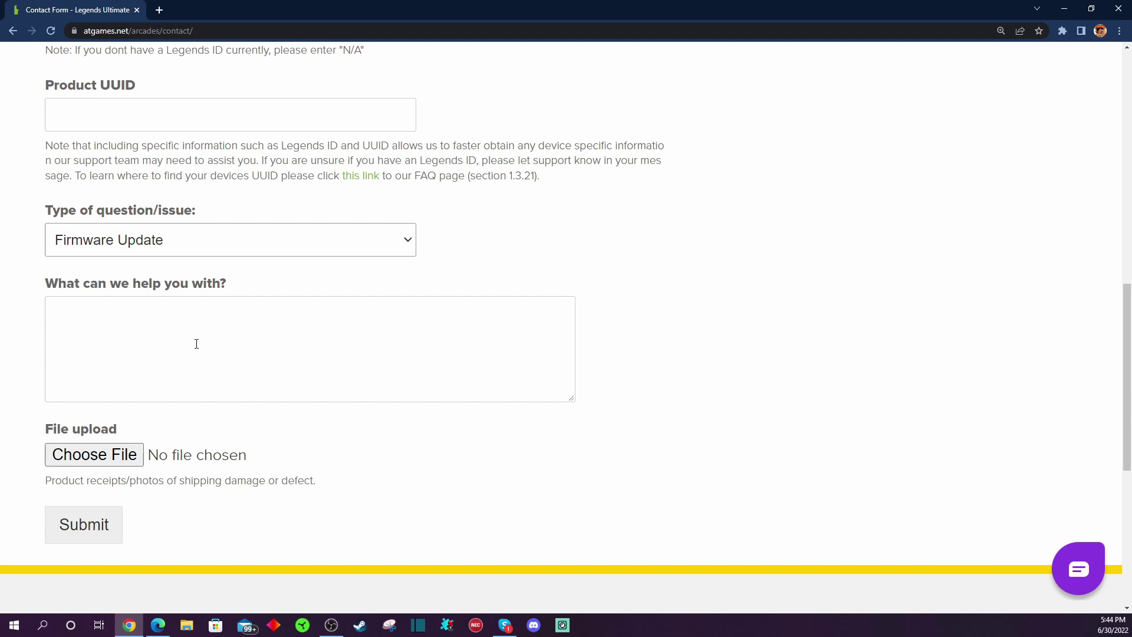
click(310, 387)
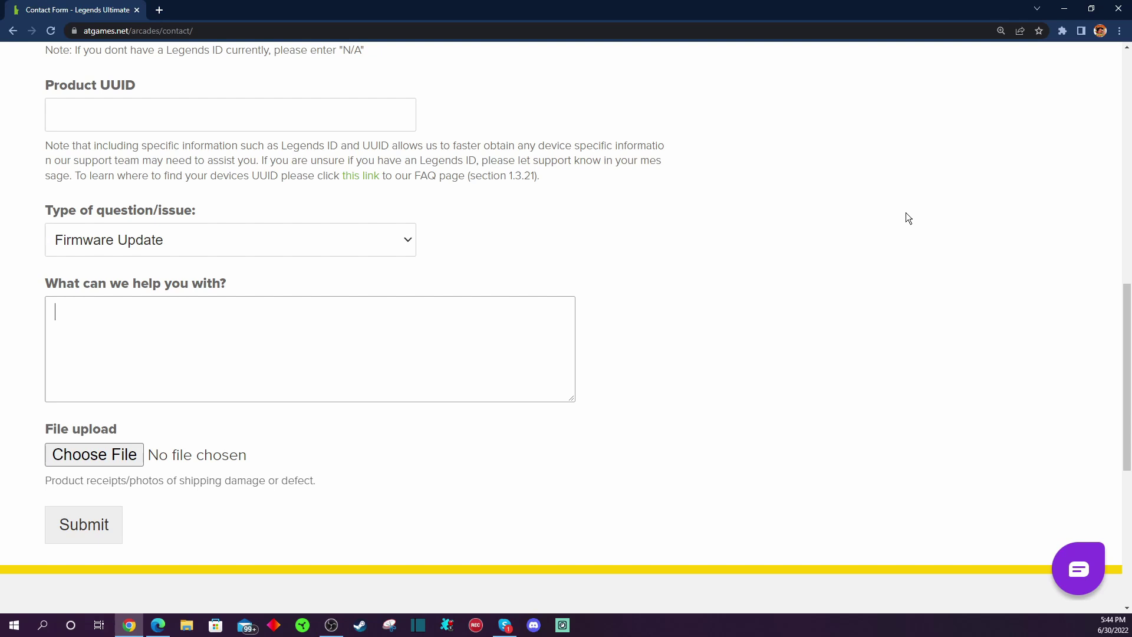
scroll(906, 213, up, 12)
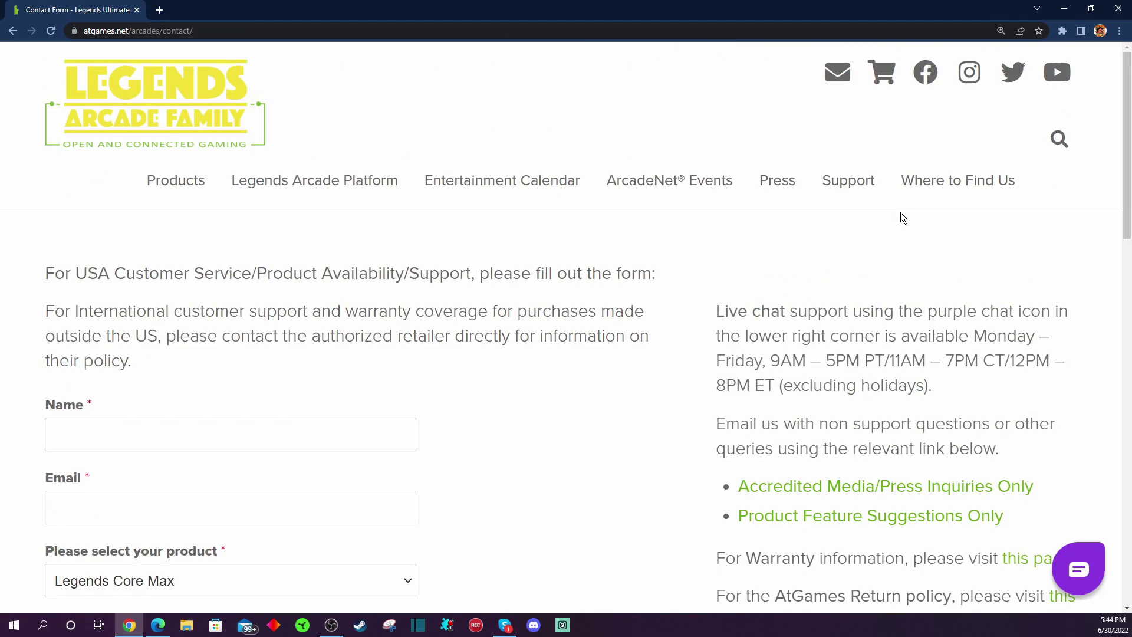